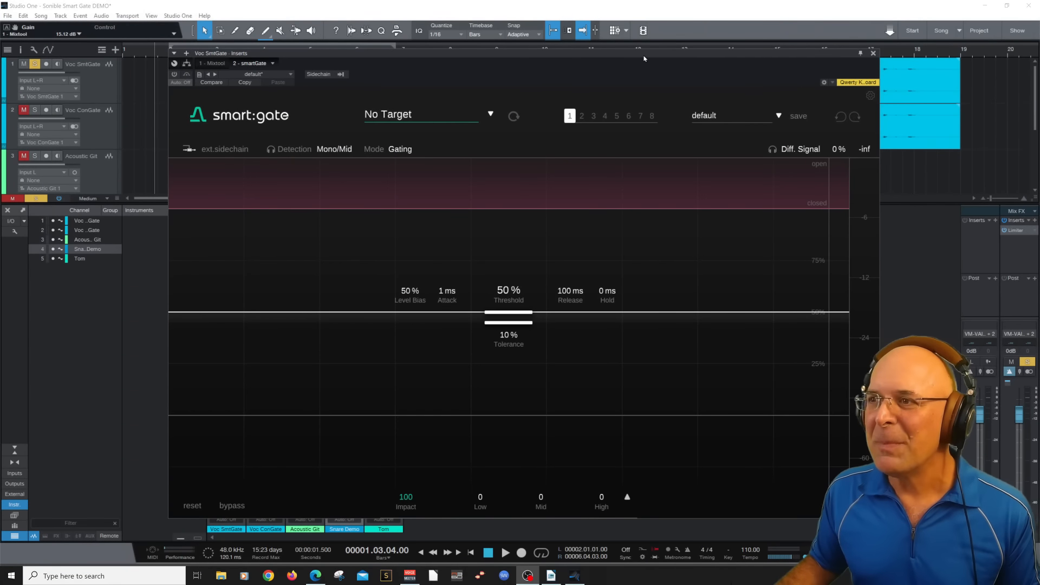
mouse_move(645, 58)
left_mouse_down()
mouse_move(623, 75)
mouse_move(677, 31)
mouse_move(687, 52)
mouse_move(652, 50)
left_mouse_up()
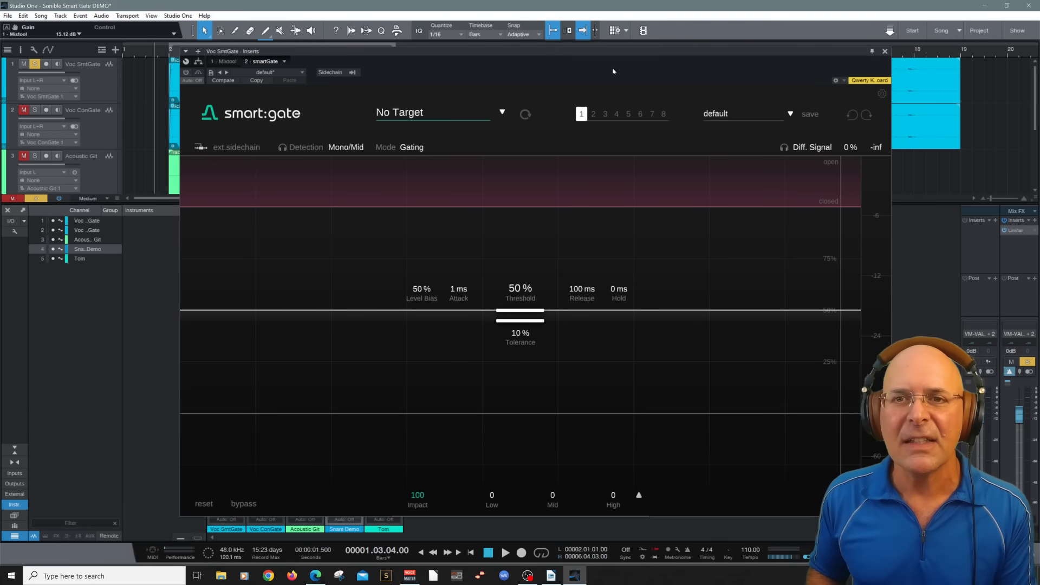
Play the Voc SmtGate vocal with smart:gate switched off, stop playback and close the plug-in window
key("space")
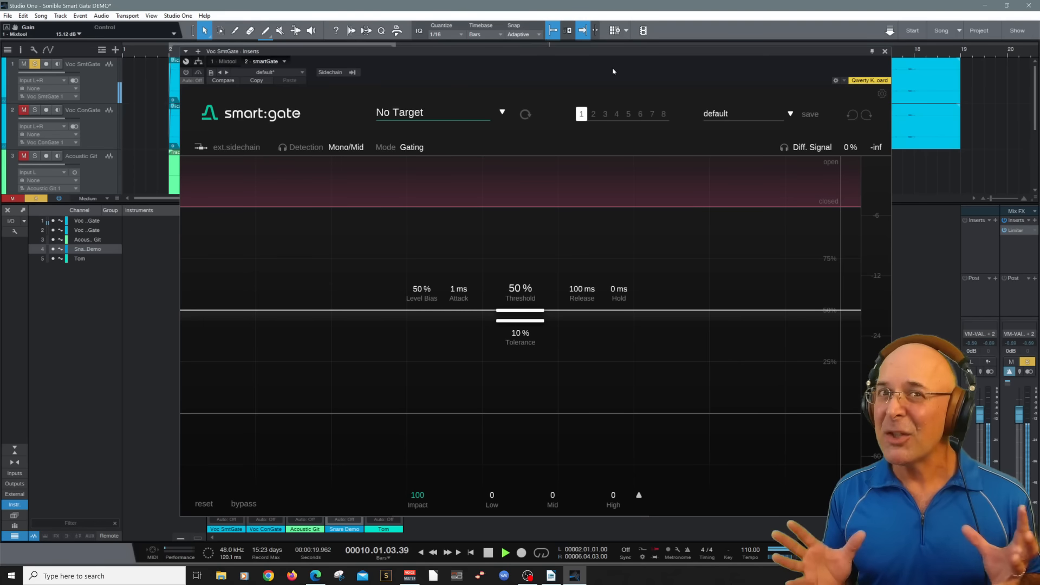
key("space")
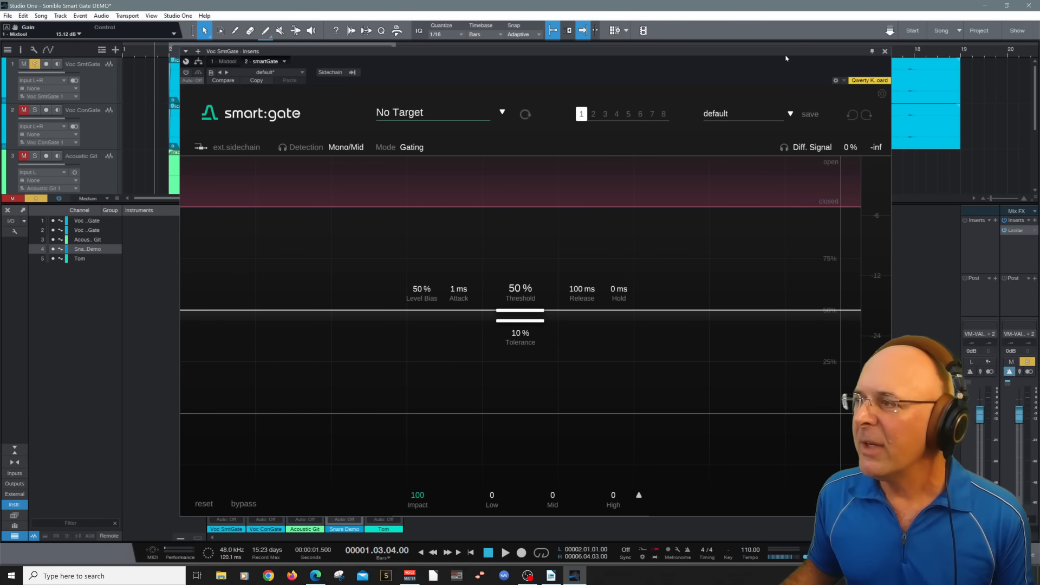
left_click(885, 51)
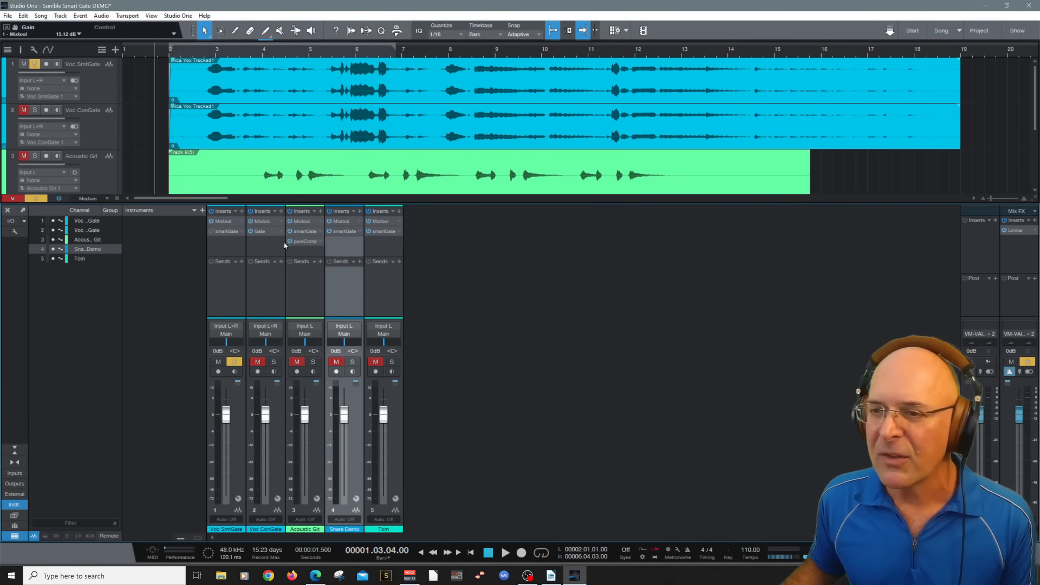
Open the Gate insert on the Voc ConGate channel and audition that track soloed instead of Voc SmtGate
left_click(265, 234)
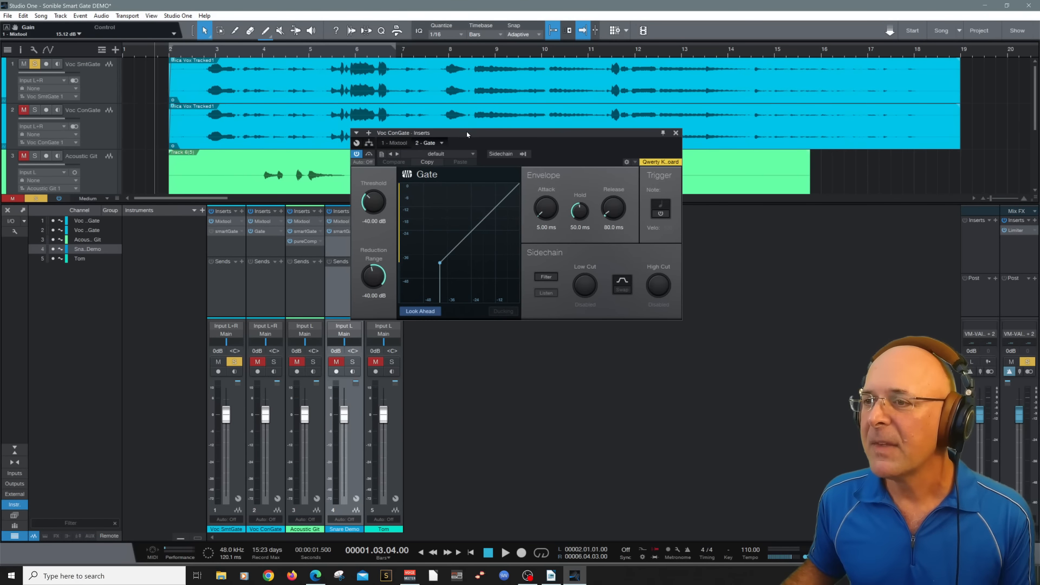
left_click(39, 110)
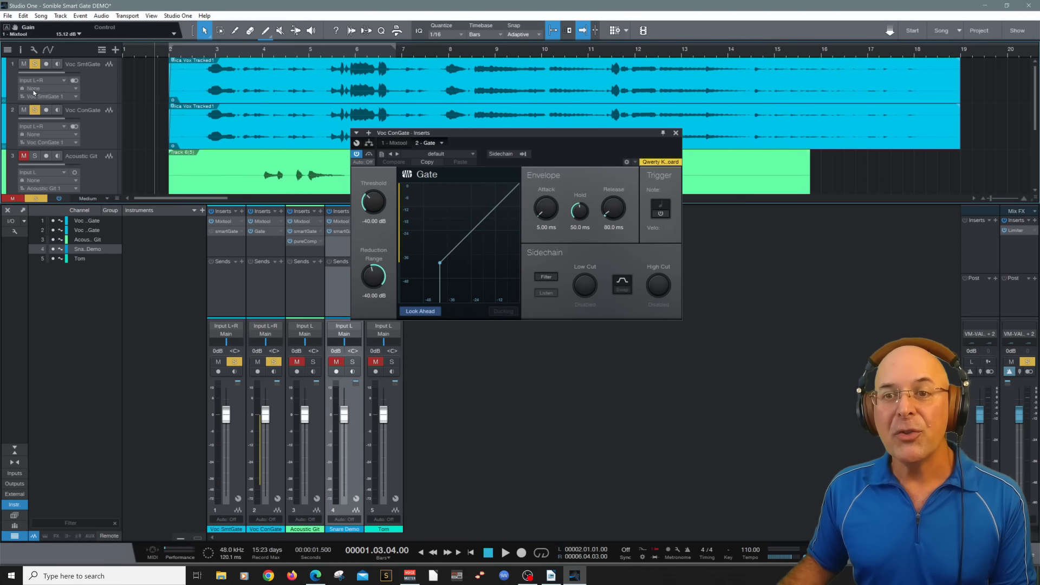
left_click(36, 64)
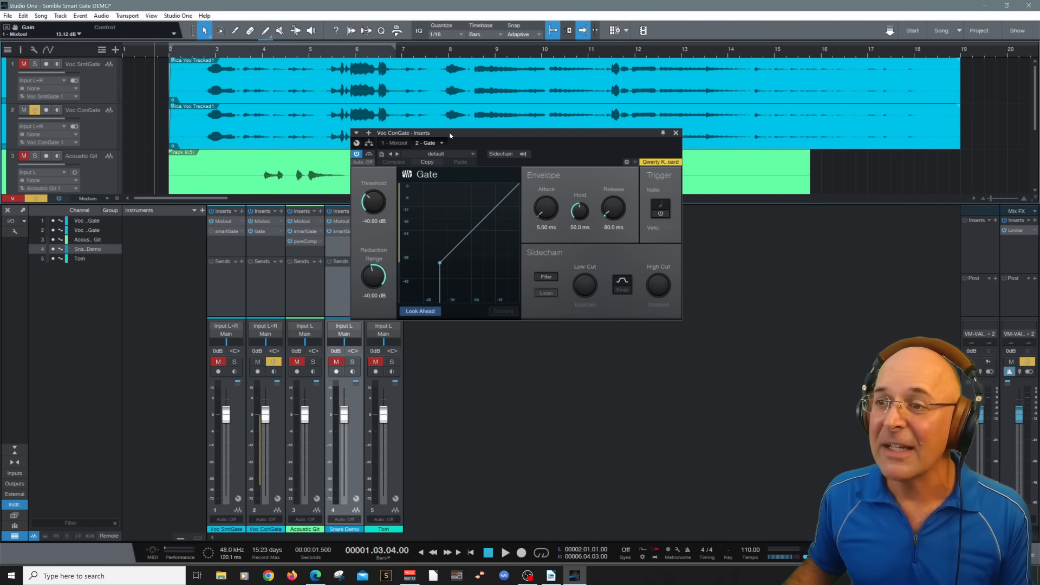
key("space")
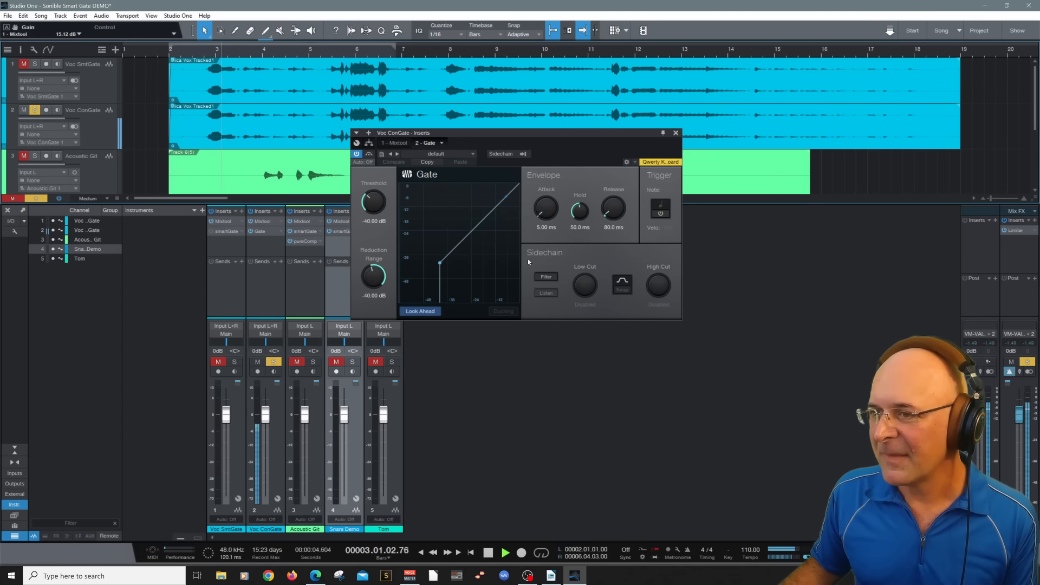
key("space")
Set the Gate's threshold to -25.30 dB, attack to 27.5 ms and release to 30.3 ms, and audition the vocal
mouse_move(374, 203)
left_mouse_down()
mouse_move(387, 230)
mouse_move(376, 188)
left_mouse_up()
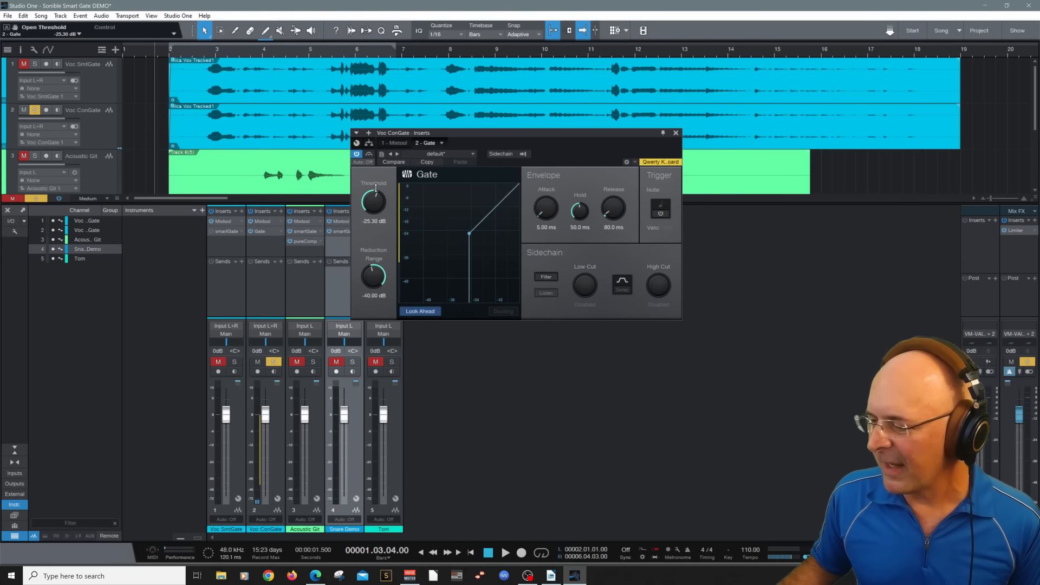
left_click_drag(540, 215, 546, 203)
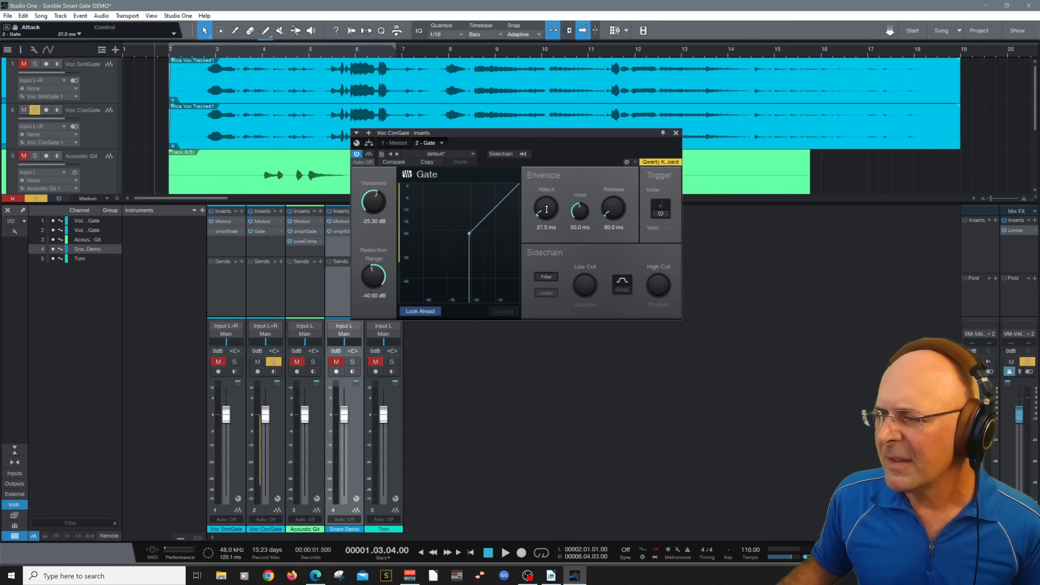
left_click(614, 210)
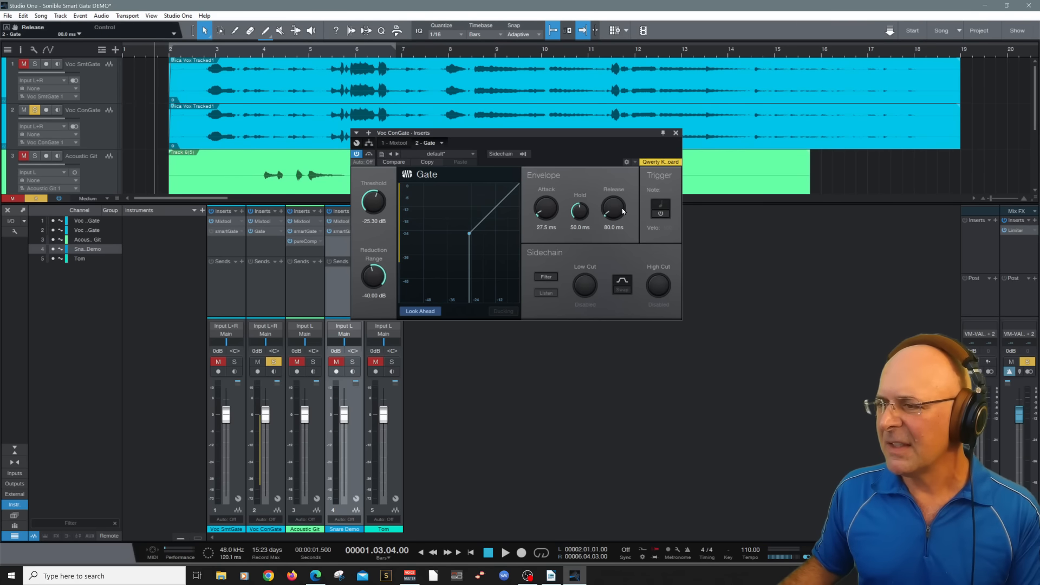
left_click_drag(619, 207, 618, 212)
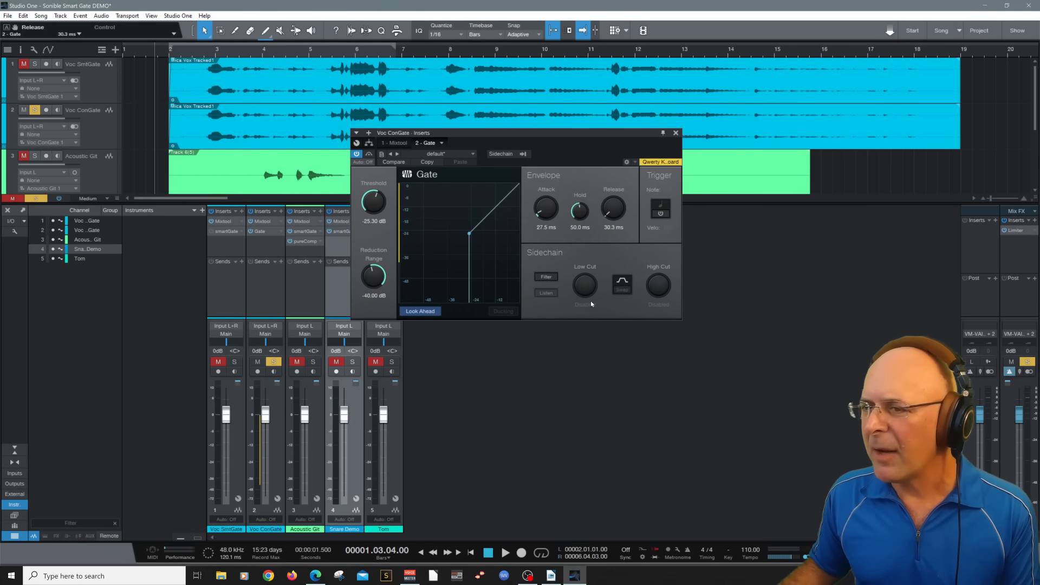
key("space")
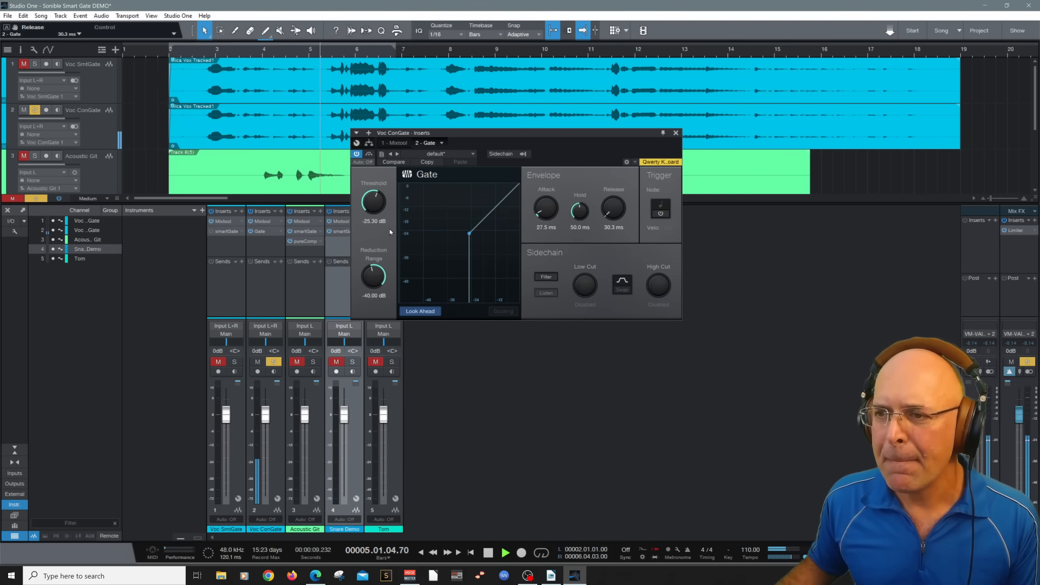
key("space")
Raise the Gate's threshold to -18.40 dB and audition the gated vocal again
left_click_drag(377, 209, 380, 199)
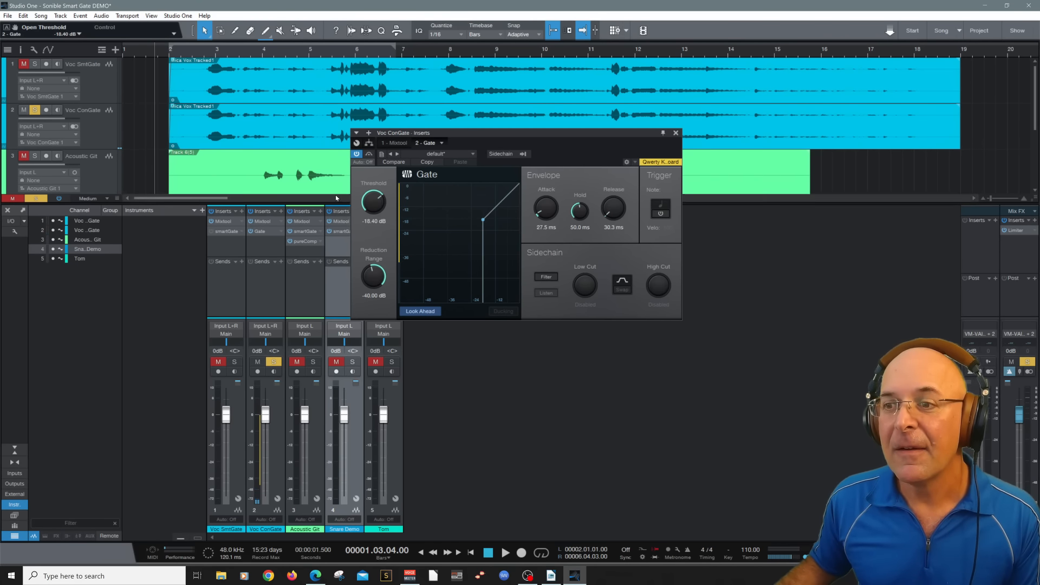
left_click(508, 555)
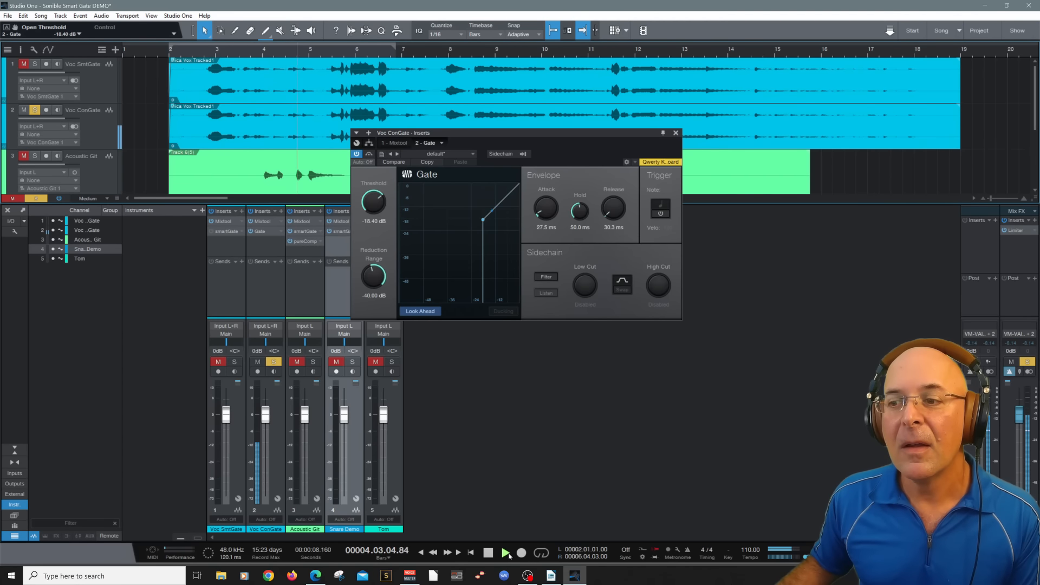
left_click(489, 553)
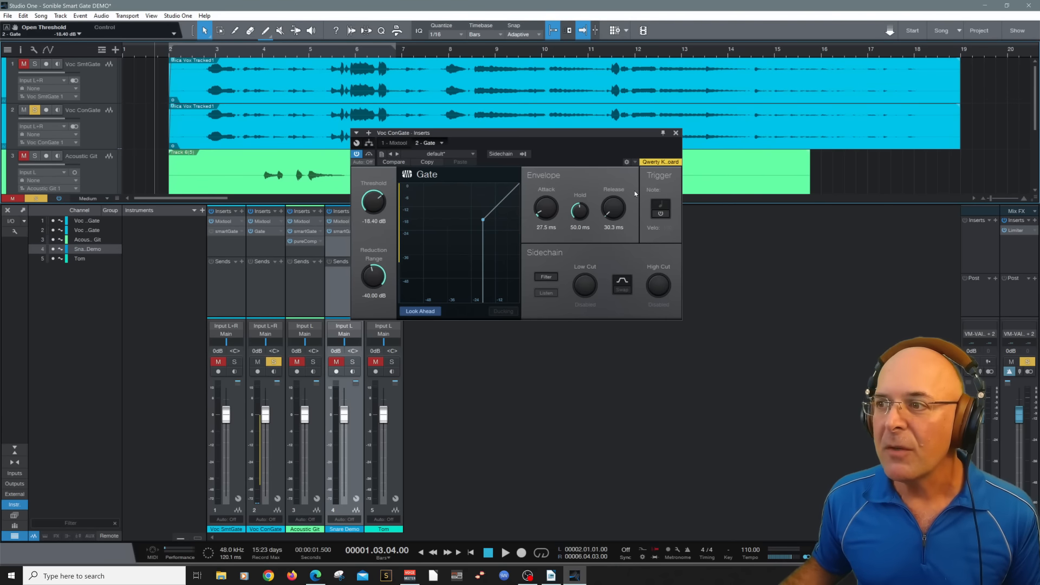
Close the Gate, solo Voc SmtGate instead of Voc ConGate, and activate the smartGate insert on that channel
left_click(676, 133)
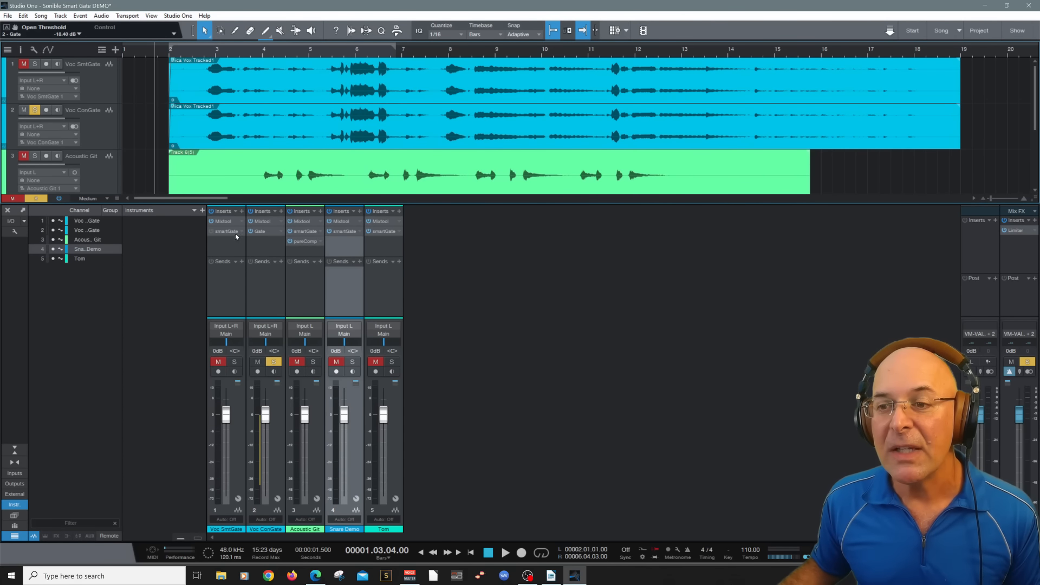
left_click(237, 364)
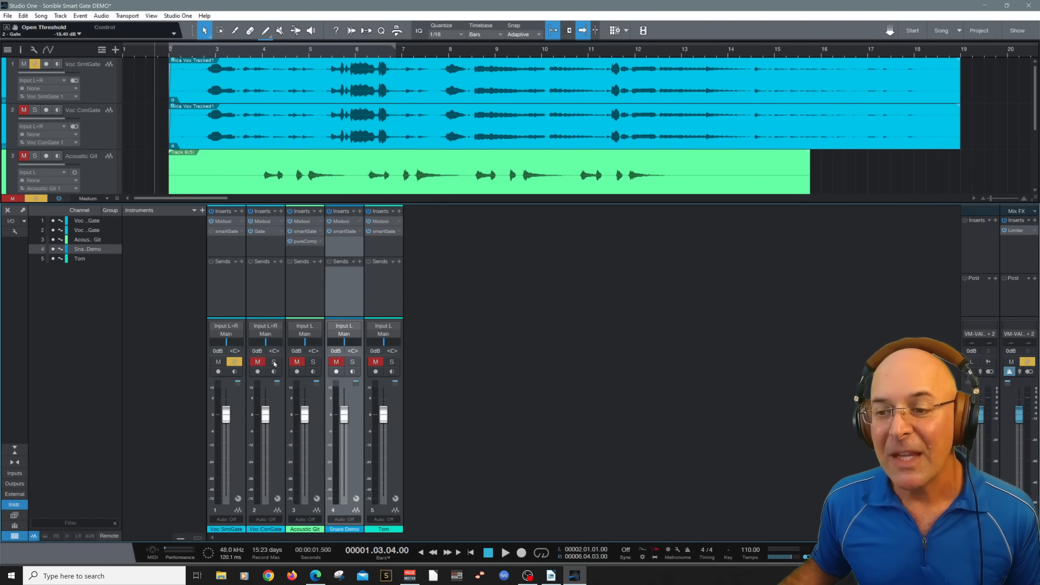
left_click(227, 232)
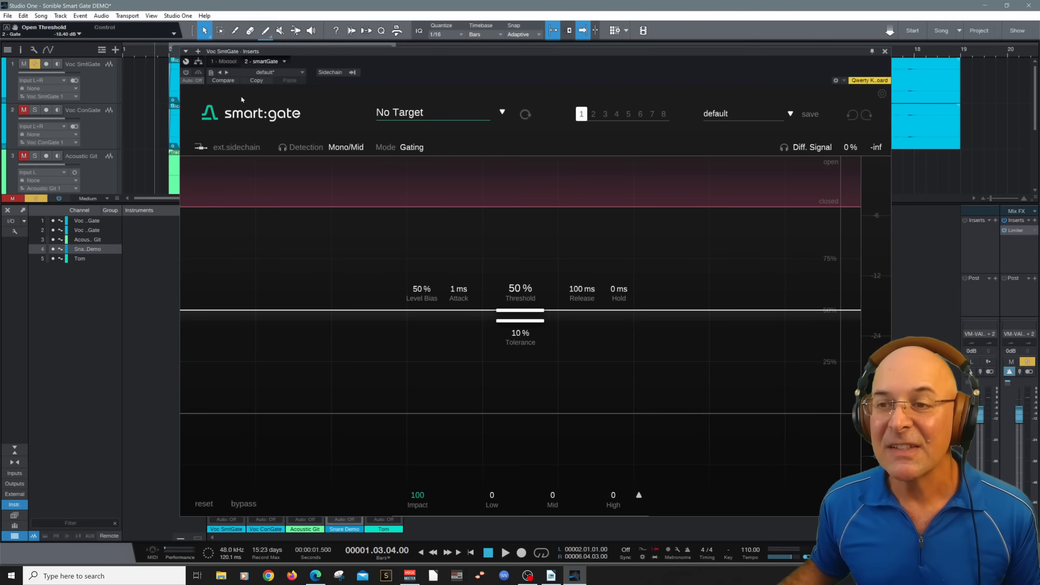
left_click(186, 72)
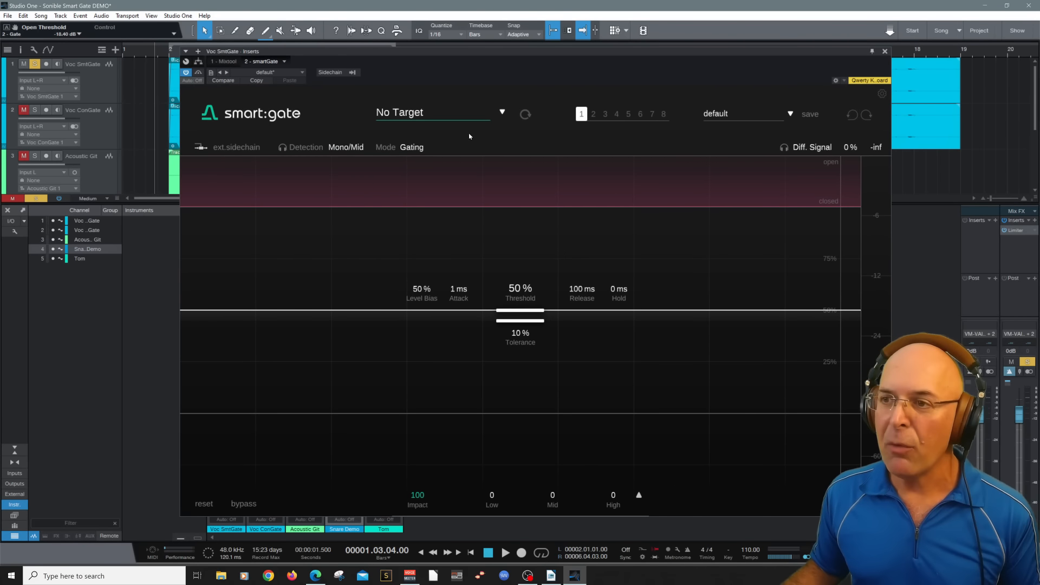
Set the smart:gate target to Vocals and play the vocal track so the plug-in can detect it
left_click(497, 112)
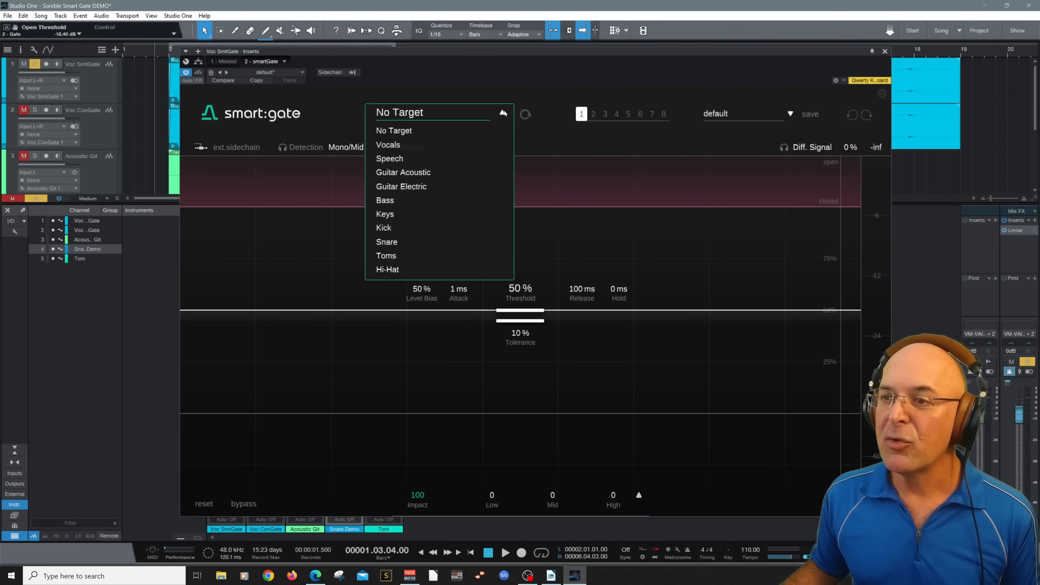
left_click(411, 146)
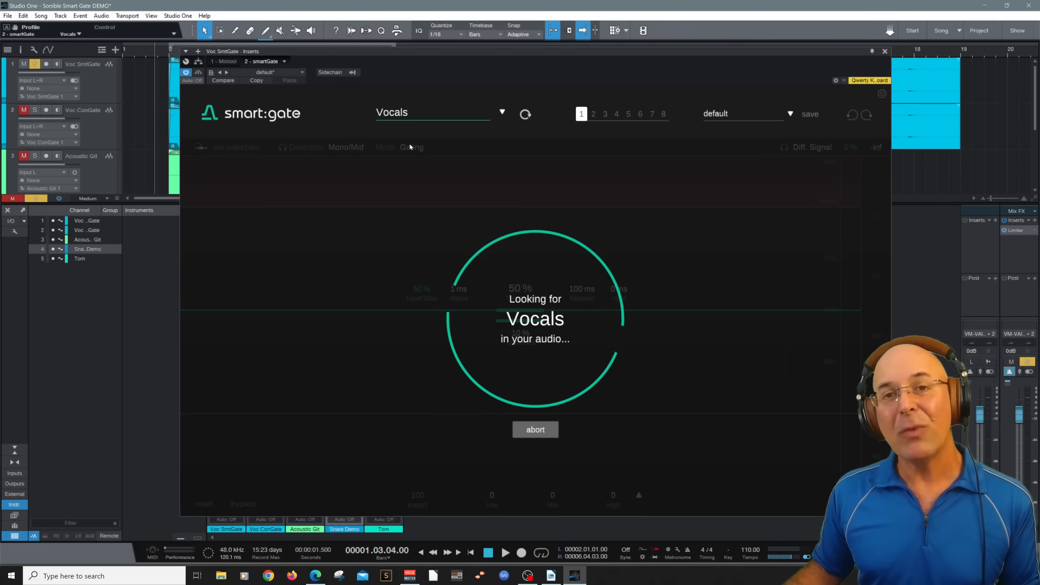
left_click_drag(364, 52, 361, 140)
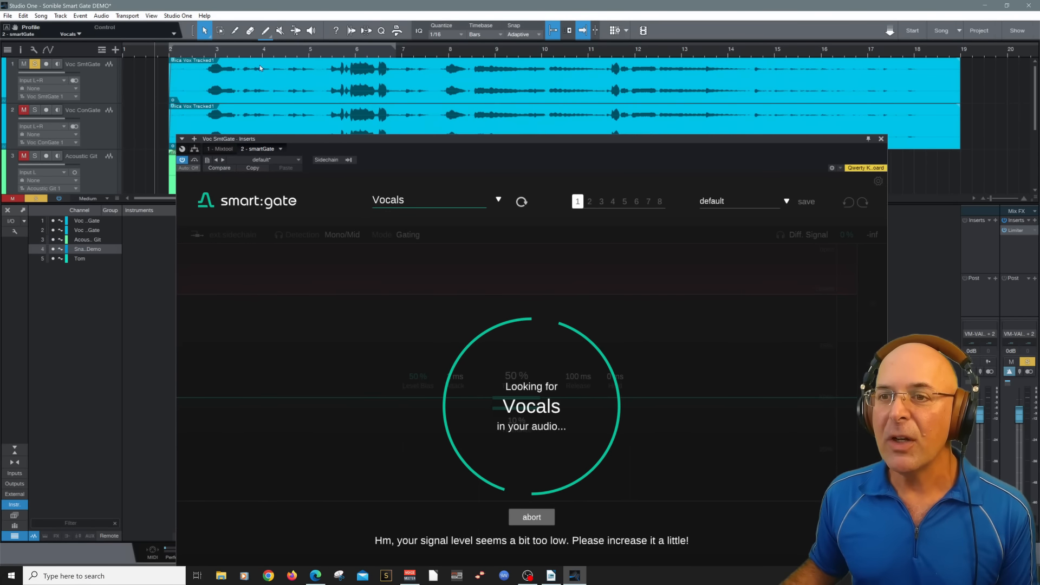
left_click_drag(386, 136, 382, 71)
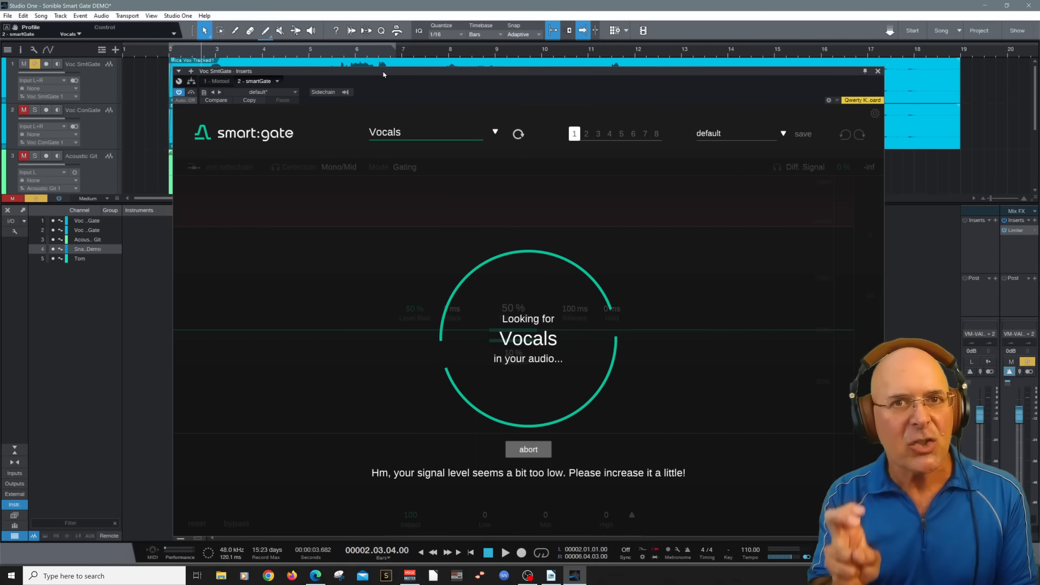
key("space")
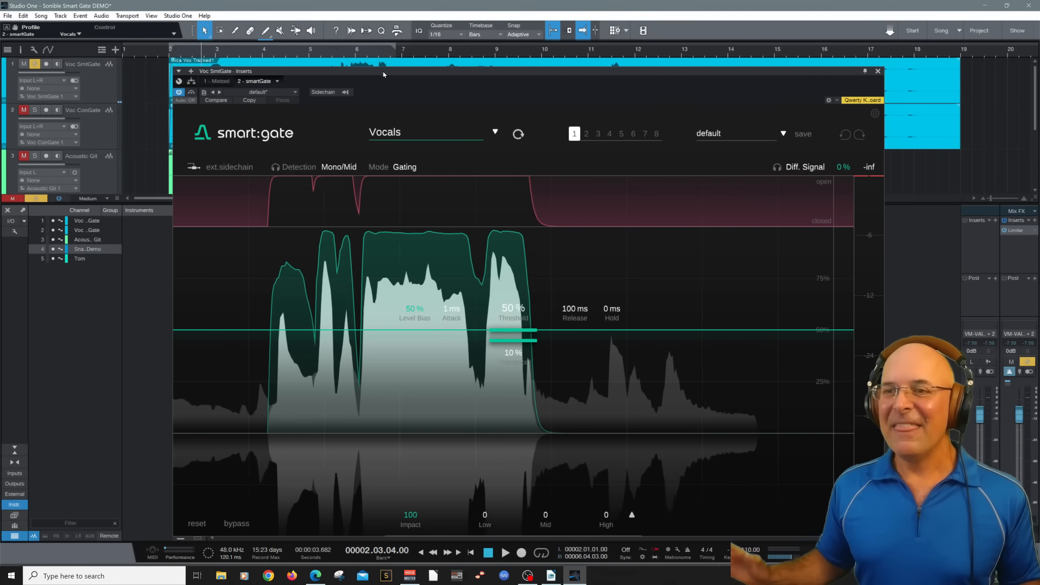
key("space")
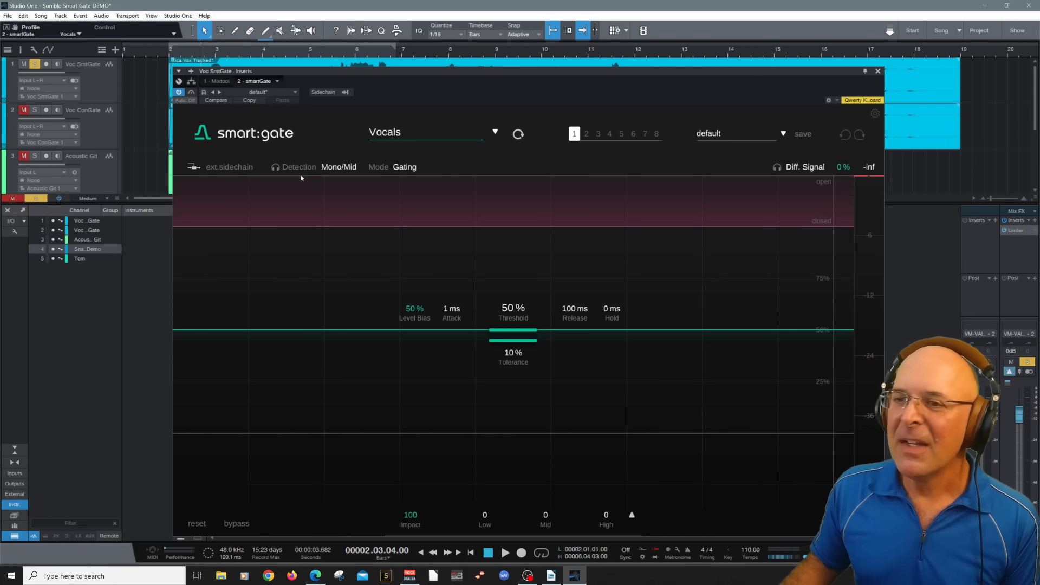
Review the available smart:gate target profiles and the Level Bias parameter
left_click(496, 133)
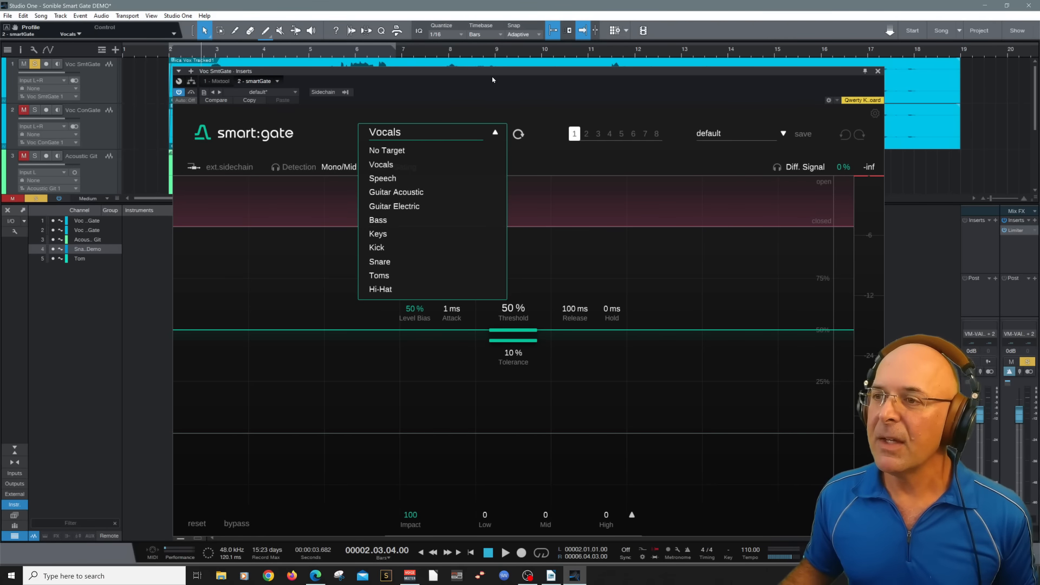
left_click(495, 132)
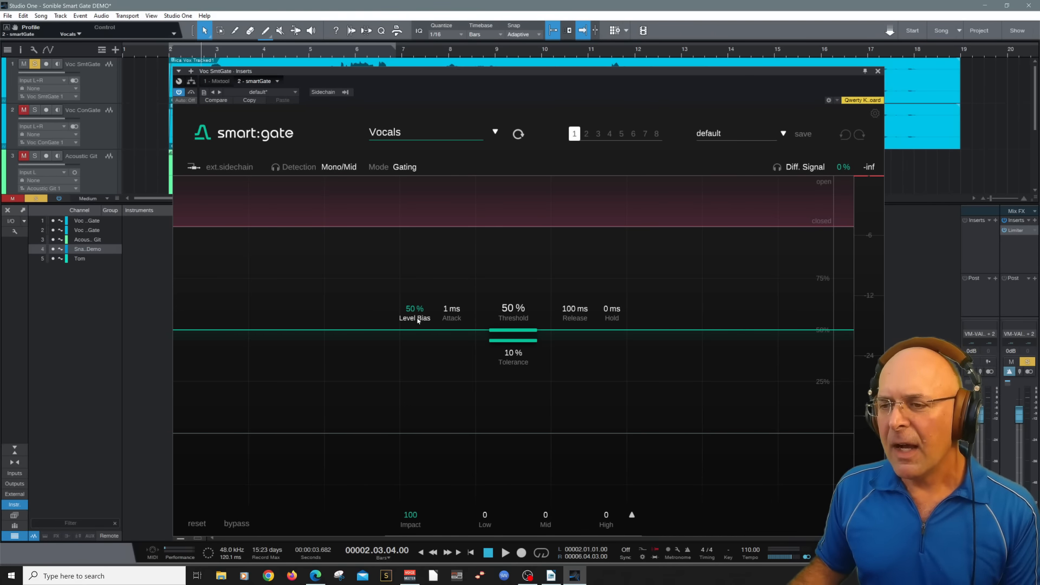
mouse_move(418, 320)
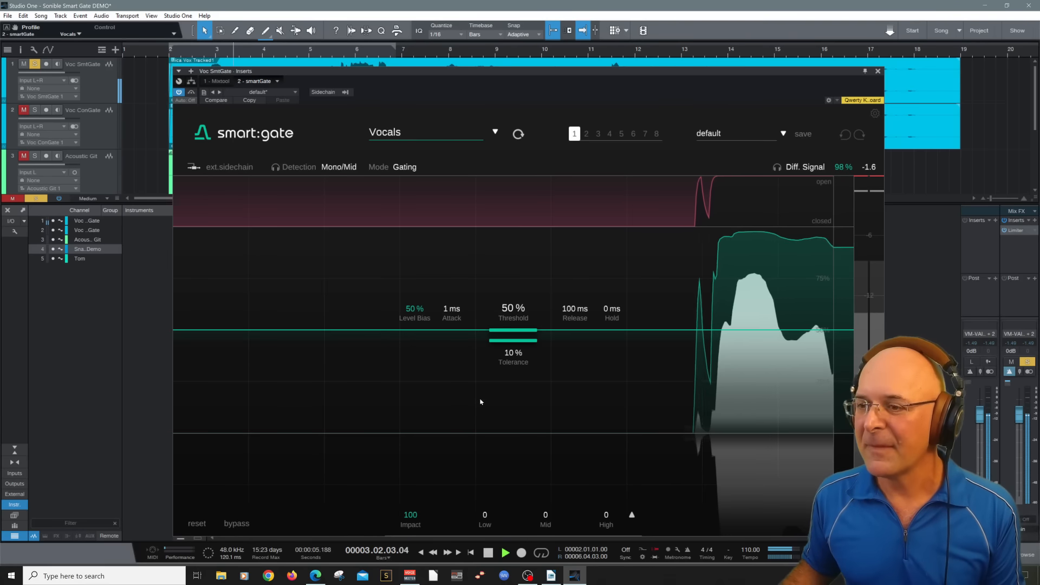
Set smart:gate's threshold to 53 %, release to 608 ms and hold to 80 ms while auditioning the vocal
mouse_move(505, 334)
left_mouse_down()
mouse_move(497, 275)
mouse_move(487, 345)
mouse_move(492, 293)
mouse_move(494, 328)
left_mouse_up()
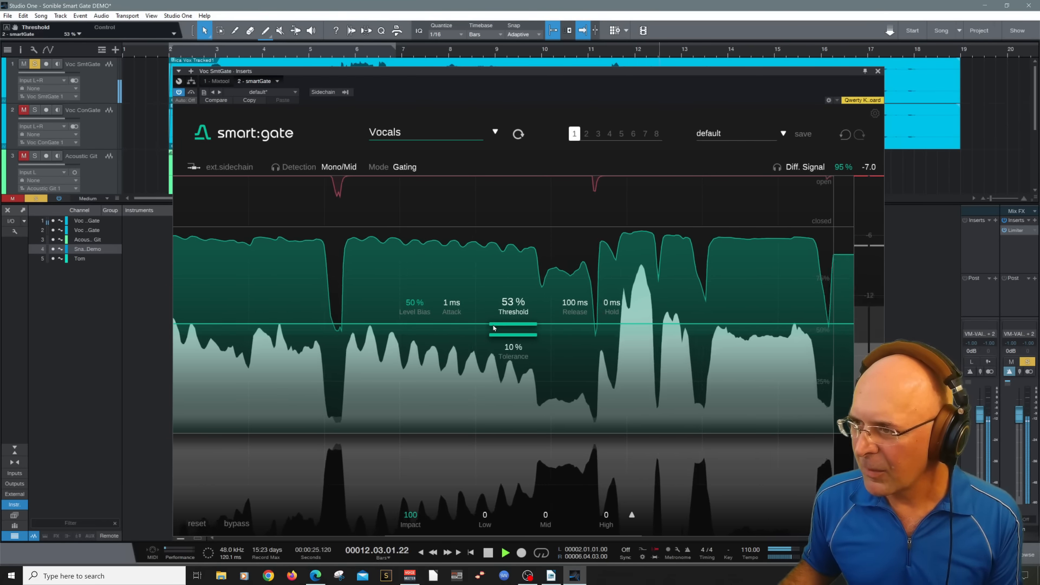
key("space")
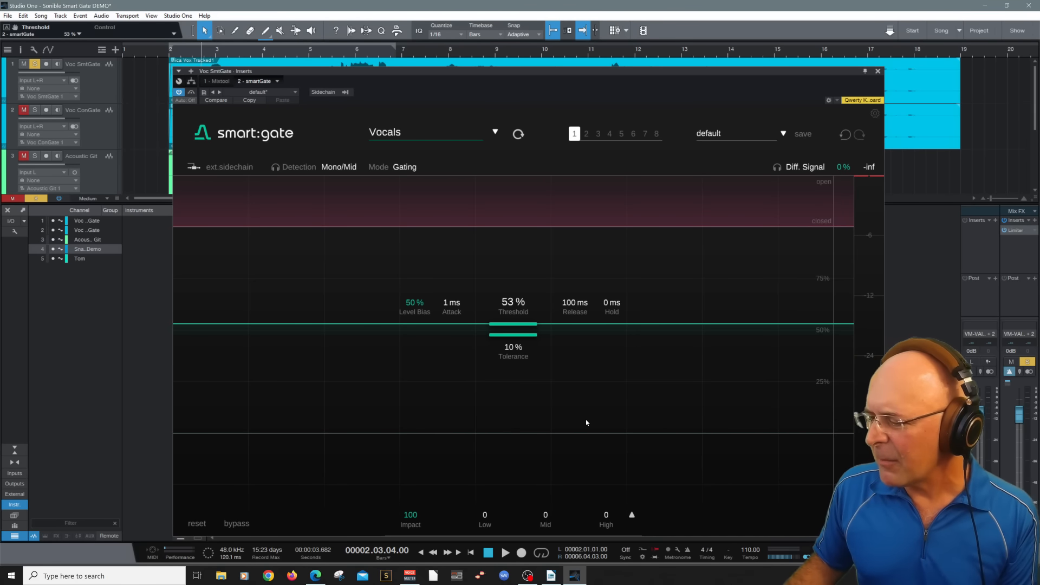
left_click_drag(581, 308, 590, 281)
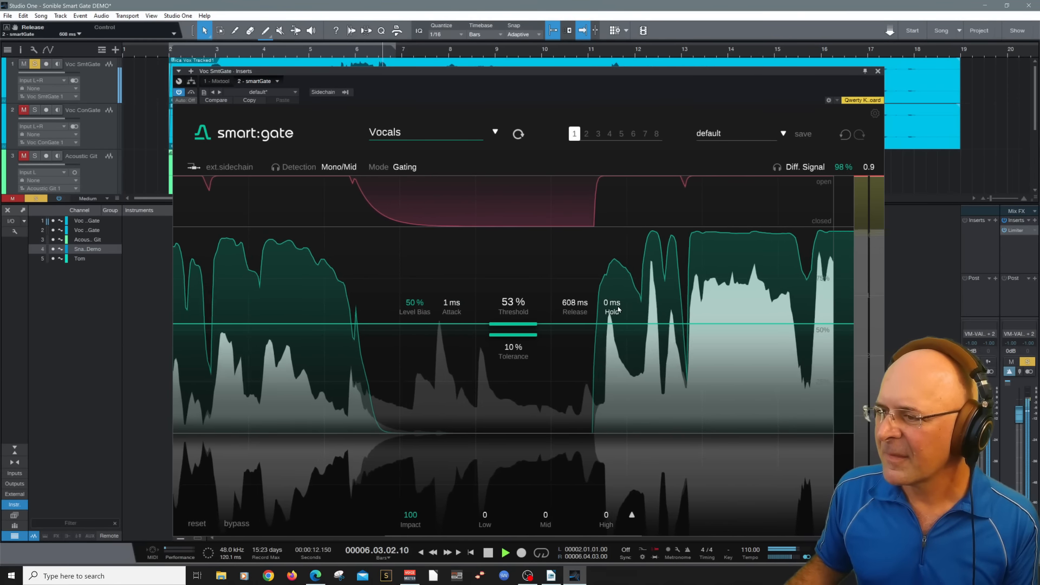
left_click_drag(618, 308, 620, 245)
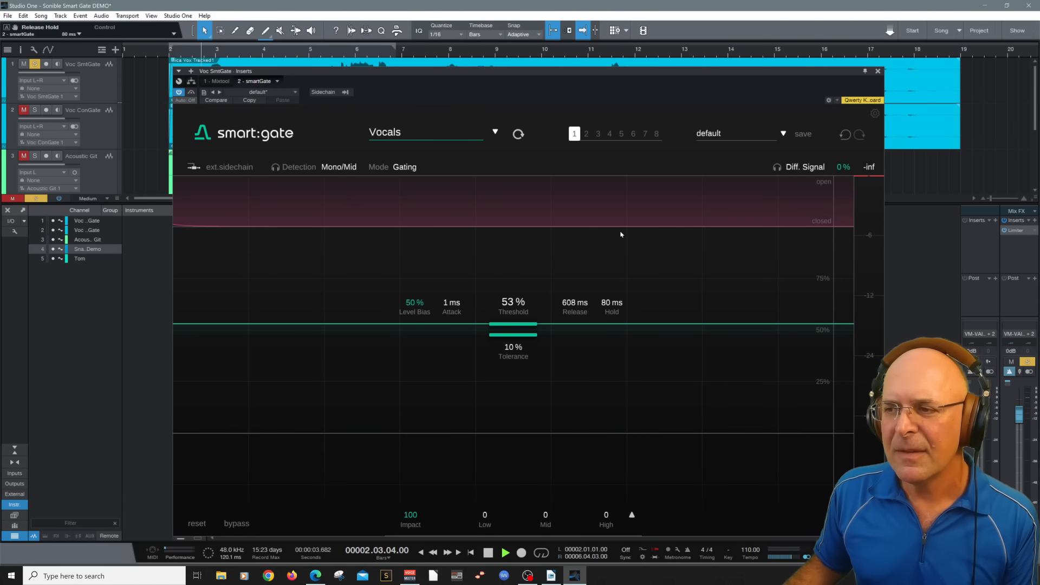